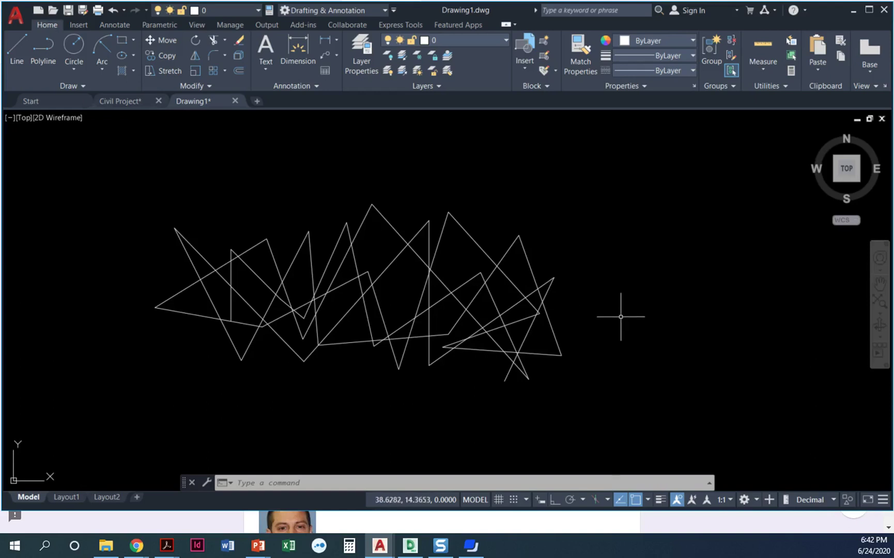
- Practise lasso and rectangular window and crossing selections in empty space, catching no lines
{"action": "mouse_move", "coordinate": [629, 322]}
{"action": "left_mouse_down"}
{"action": "mouse_move", "coordinate": [604, 323]}
{"action": "mouse_move", "coordinate": [610, 333]}
{"action": "mouse_move", "coordinate": [635, 336]}
{"action": "mouse_move", "coordinate": [617, 317]}
{"action": "mouse_move", "coordinate": [623, 299]}
{"action": "mouse_move", "coordinate": [655, 301]}
{"action": "mouse_move", "coordinate": [630, 315]}
{"action": "mouse_move", "coordinate": [649, 333]}
{"action": "mouse_move", "coordinate": [646, 349]}
{"action": "mouse_move", "coordinate": [607, 360]}
{"action": "mouse_move", "coordinate": [587, 341]}
{"action": "mouse_move", "coordinate": [591, 313]}
{"action": "mouse_move", "coordinate": [610, 333]}
{"action": "left_mouse_up"}
{"action": "key", "text": "space"}
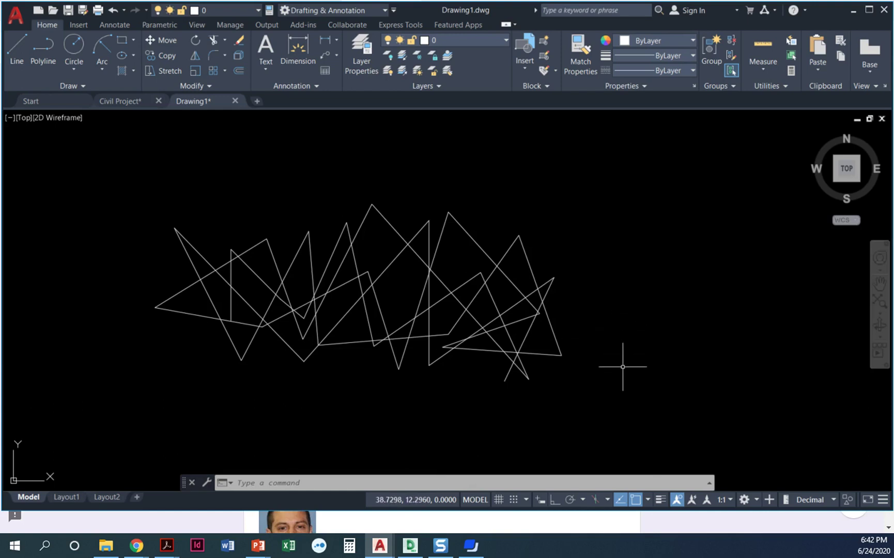
{"action": "left_click", "coordinate": [666, 363]}
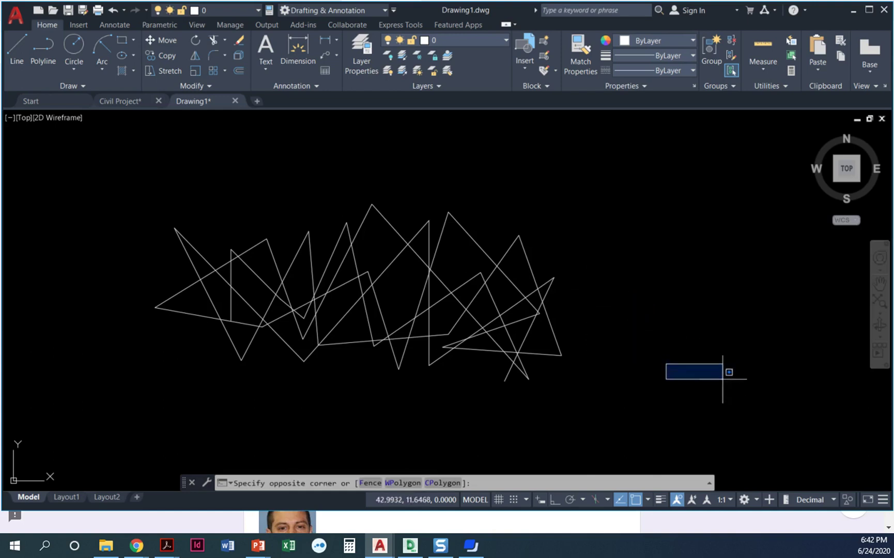
{"action": "left_click", "coordinate": [681, 351]}
{"action": "mouse_move", "coordinate": [672, 362]}
{"action": "left_mouse_down"}
{"action": "mouse_move", "coordinate": [656, 342]}
{"action": "mouse_move", "coordinate": [595, 355]}
{"action": "mouse_move", "coordinate": [642, 385]}
{"action": "mouse_move", "coordinate": [655, 355]}
{"action": "left_mouse_up"}
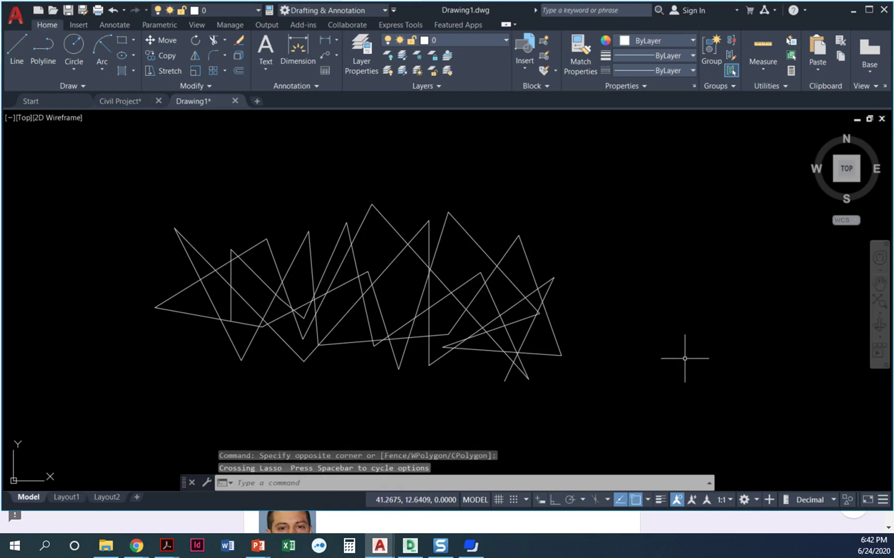
{"action": "left_click", "coordinate": [691, 379]}
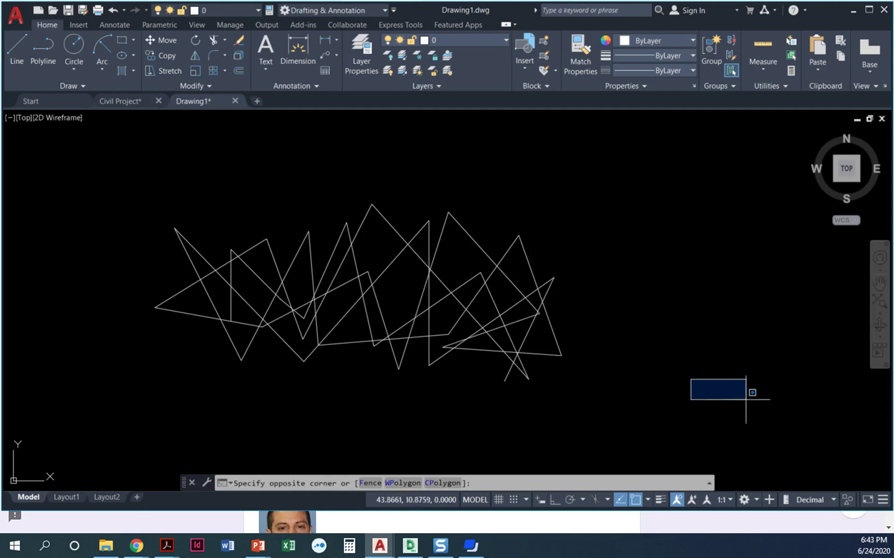
{"action": "left_click", "coordinate": [630, 328]}
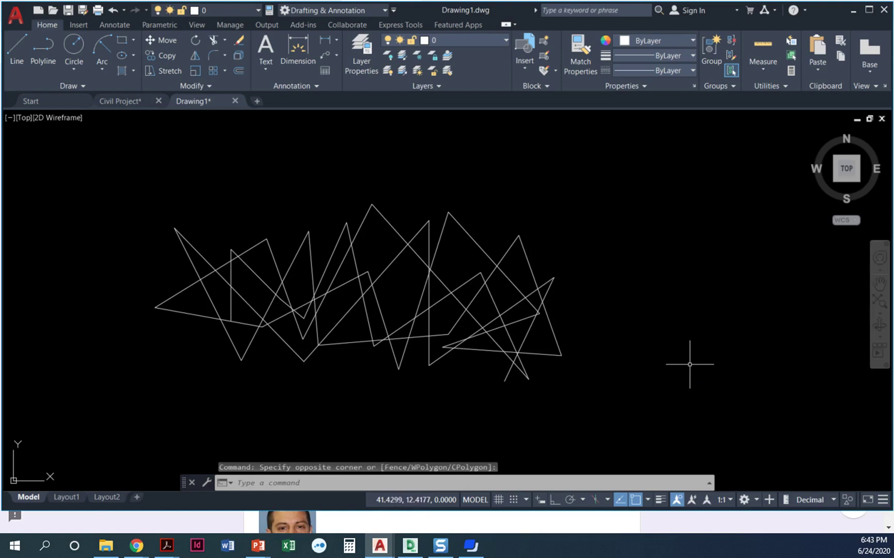
- Select the right-hand lines with a crossing lasso, window lasso and crossing box, clearing each selection
{"action": "mouse_move", "coordinate": [691, 365]}
{"action": "left_mouse_down"}
{"action": "mouse_move", "coordinate": [680, 342]}
{"action": "mouse_move", "coordinate": [653, 344]}
{"action": "mouse_move", "coordinate": [645, 355]}
{"action": "mouse_move", "coordinate": [666, 359]}
{"action": "mouse_move", "coordinate": [669, 379]}
{"action": "mouse_move", "coordinate": [712, 379]}
{"action": "mouse_move", "coordinate": [707, 356]}
{"action": "left_mouse_up"}
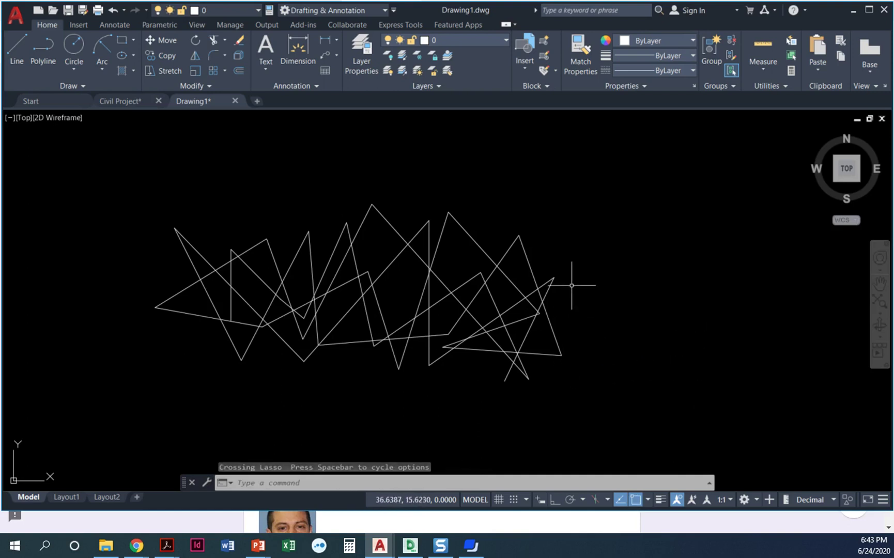
{"action": "left_click_drag", "start_coordinate": [544, 270], "coordinate": [552, 287]}
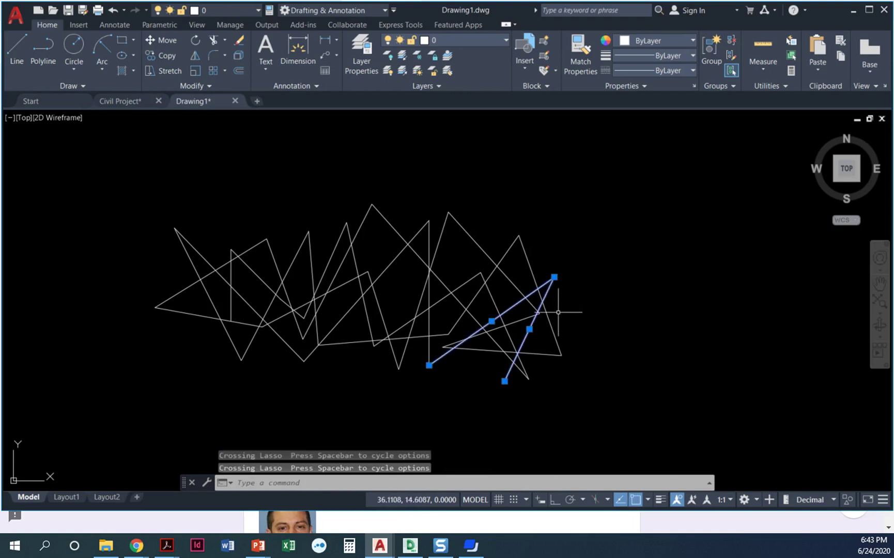
{"action": "key", "text": "Escape"}
{"action": "mouse_move", "coordinate": [492, 387]}
{"action": "left_mouse_down"}
{"action": "mouse_move", "coordinate": [517, 295]}
{"action": "mouse_move", "coordinate": [547, 265]}
{"action": "mouse_move", "coordinate": [547, 308]}
{"action": "mouse_move", "coordinate": [523, 365]}
{"action": "mouse_move", "coordinate": [503, 386]}
{"action": "left_mouse_up"}
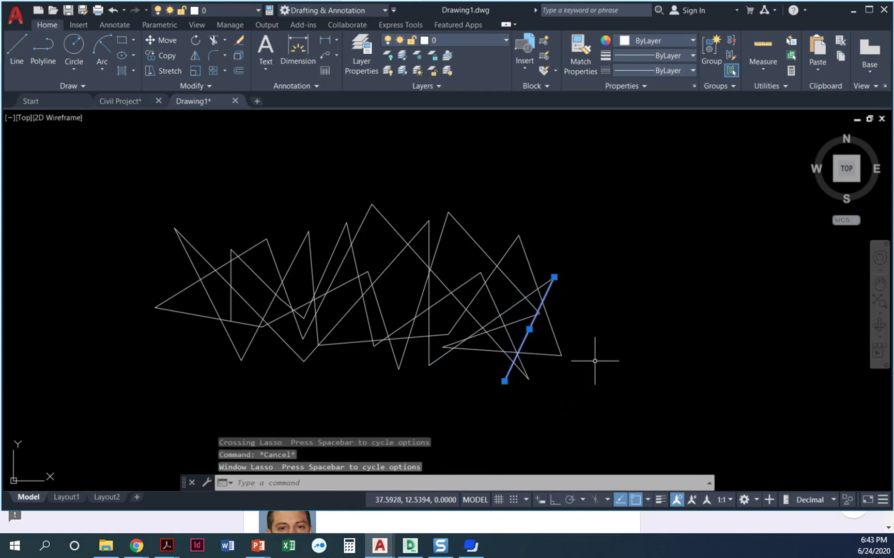
{"action": "key", "text": "Escape"}
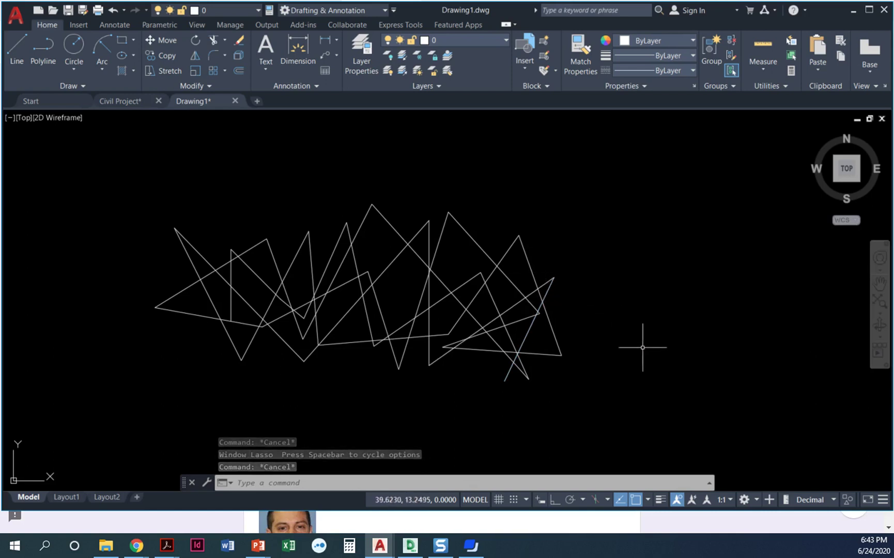
{"action": "left_click", "coordinate": [581, 304]}
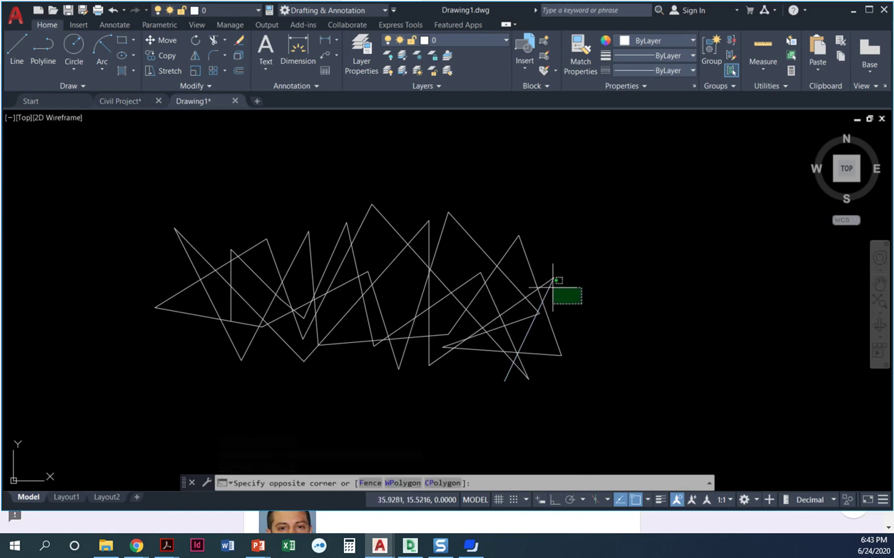
{"action": "left_click", "coordinate": [549, 279]}
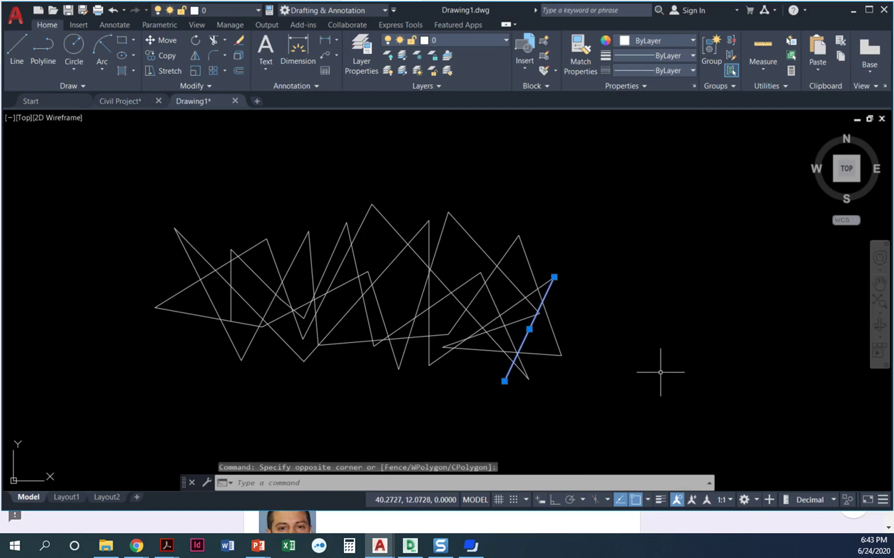
{"action": "key", "text": "Escape"}
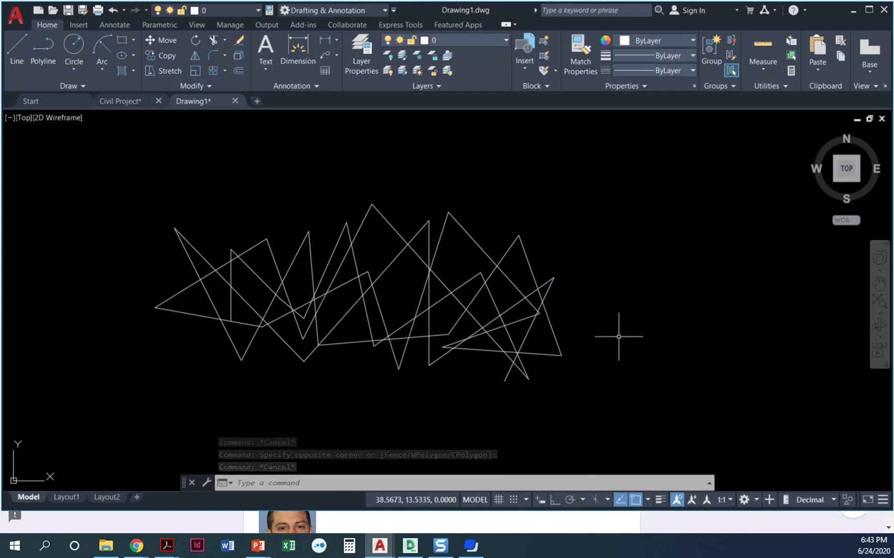
- Draw a narrow empty window box, then zoom in on the crisscrossing lines
{"action": "left_click", "coordinate": [643, 303]}
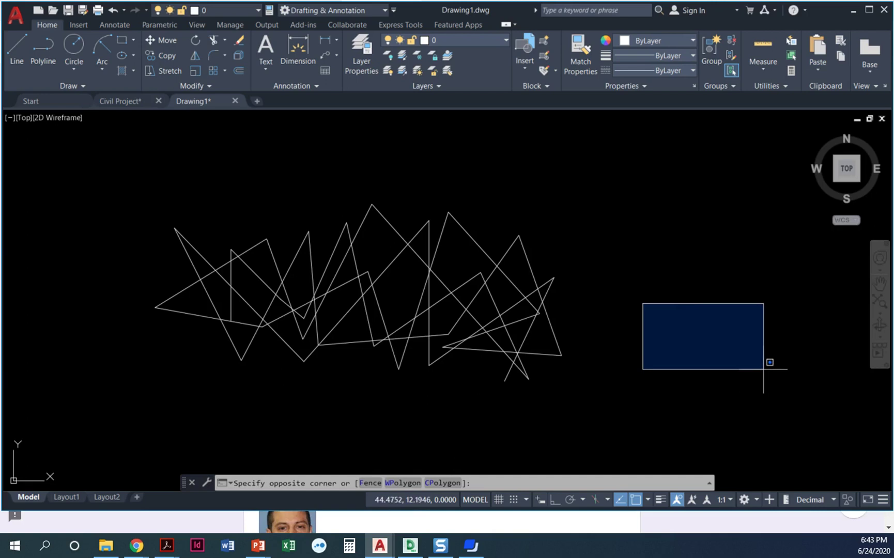
{"action": "left_click", "coordinate": [654, 366]}
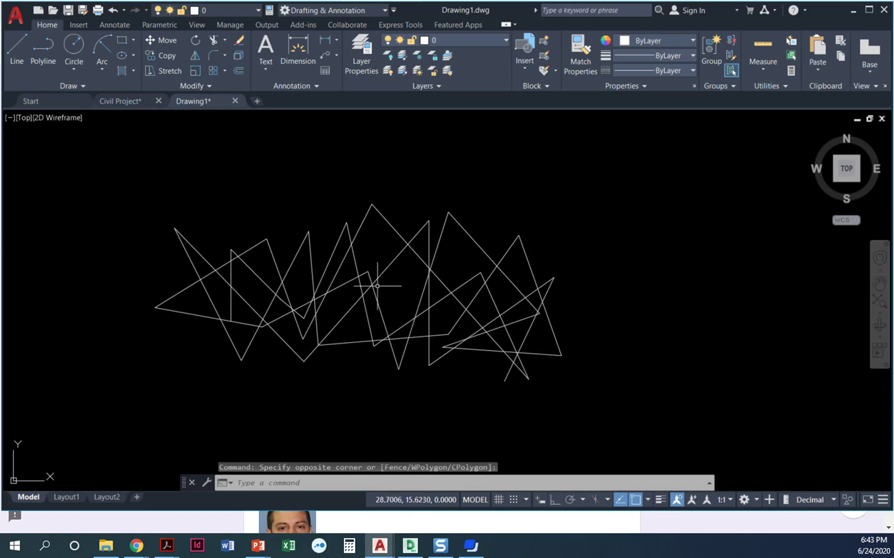
{"action": "scroll", "coordinate": [377, 286], "scroll_direction": "up", "scroll_amount": 3}
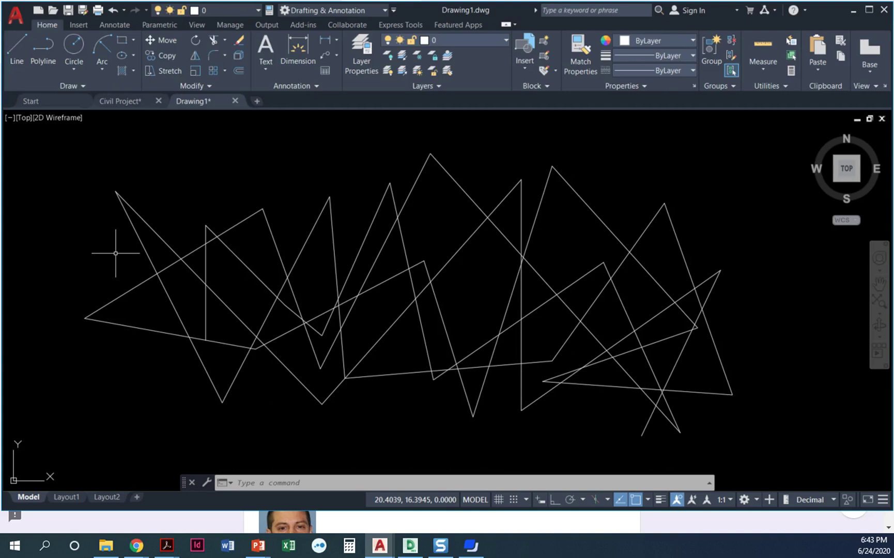
{"action": "left_click", "coordinate": [116, 243]}
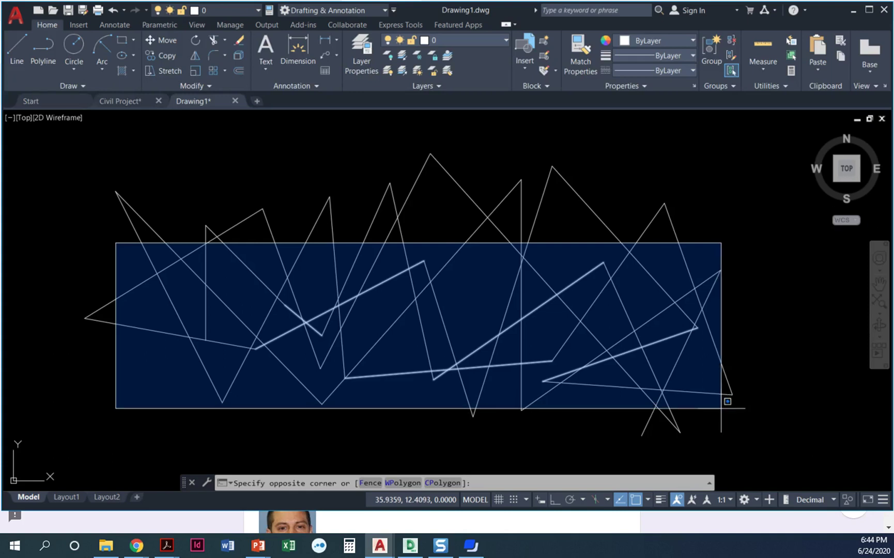
{"action": "left_click", "coordinate": [719, 408]}
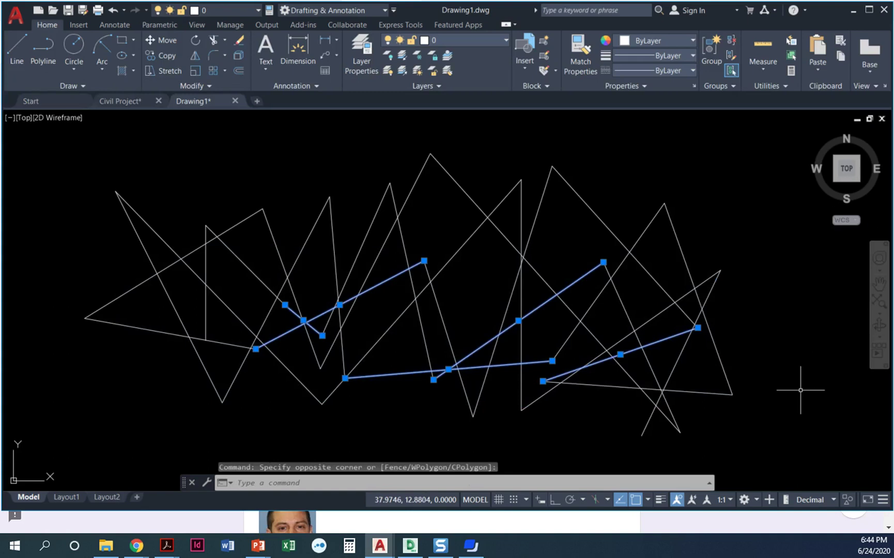
{"action": "key", "text": "Escape"}
{"action": "key", "text": "Escape"}
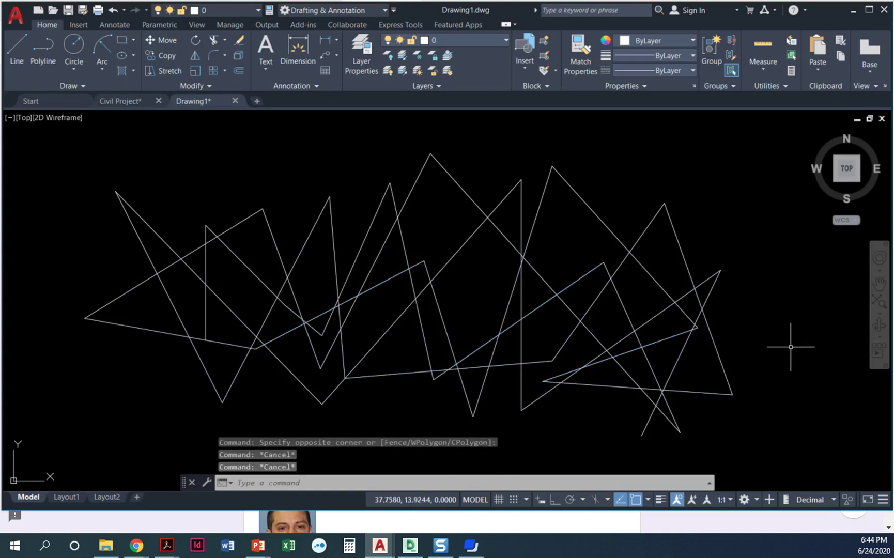
- Drag a crossing window from right of the lines to the lower left, catching every line crossing the middle
{"action": "left_click", "coordinate": [752, 240]}
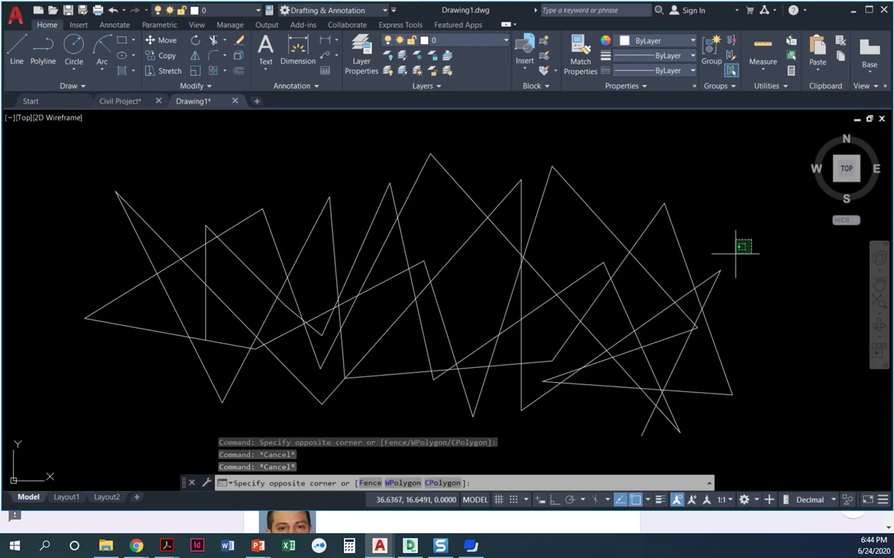
{"action": "left_click", "coordinate": [130, 365]}
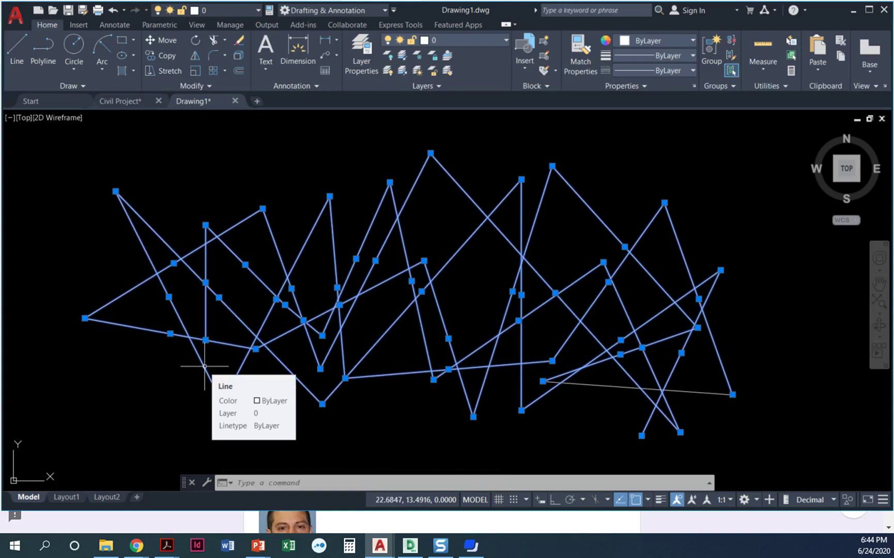
- Clear the selection and try window and crossing-lasso selections on the left that catch nothing
{"action": "key", "text": "Escape"}
{"action": "key", "text": "Escape"}
{"action": "key", "text": "Escape"}
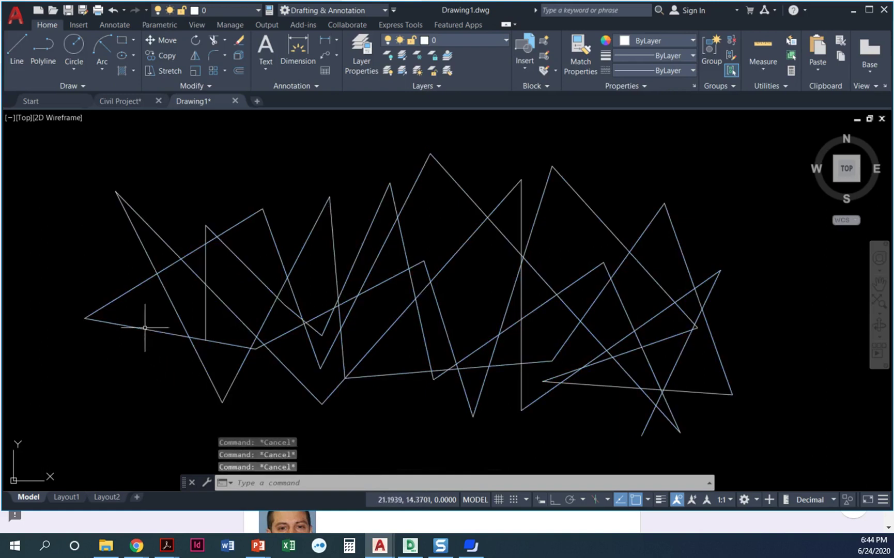
{"action": "left_click", "coordinate": [119, 258]}
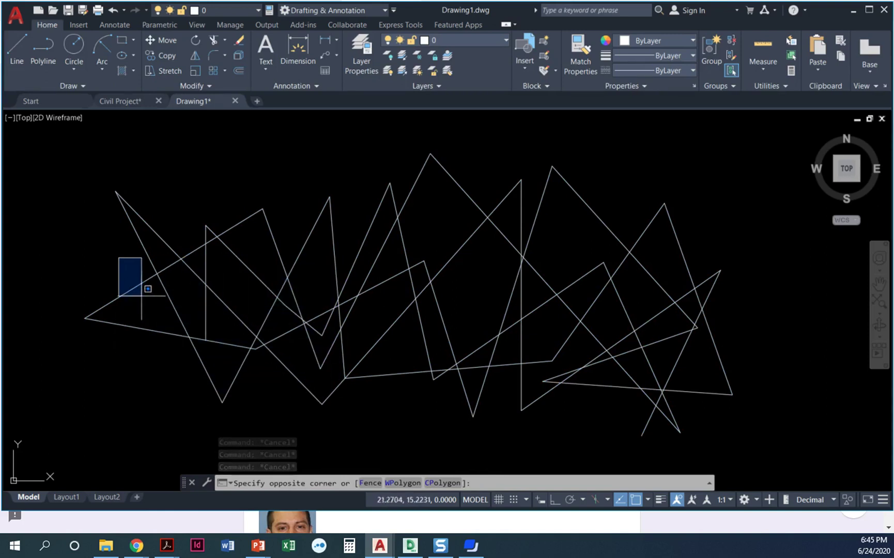
{"action": "left_click", "coordinate": [132, 288]}
{"action": "mouse_move", "coordinate": [111, 247]}
{"action": "left_mouse_down"}
{"action": "mouse_move", "coordinate": [100, 265]}
{"action": "mouse_move", "coordinate": [118, 274]}
{"action": "mouse_move", "coordinate": [132, 250]}
{"action": "mouse_move", "coordinate": [220, 310]}
{"action": "mouse_move", "coordinate": [120, 259]}
{"action": "mouse_move", "coordinate": [165, 259]}
{"action": "left_mouse_up"}
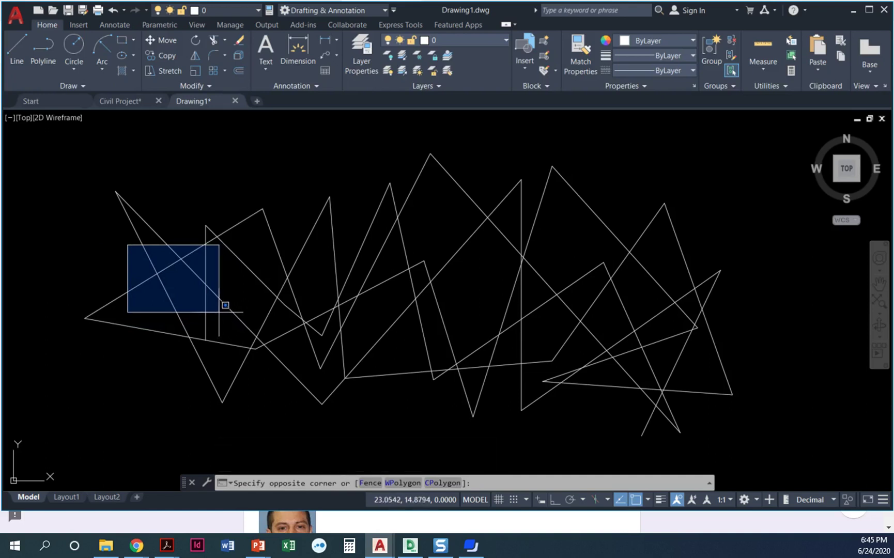
{"action": "left_click", "coordinate": [126, 240]}
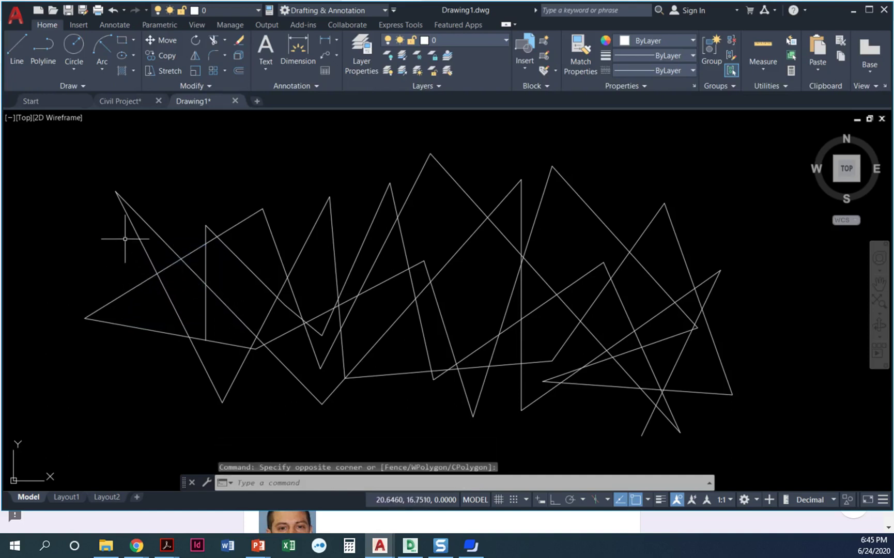
- Draw an empty window at the drawing's left end, then pick the short vertical line
{"action": "left_click", "coordinate": [118, 210]}
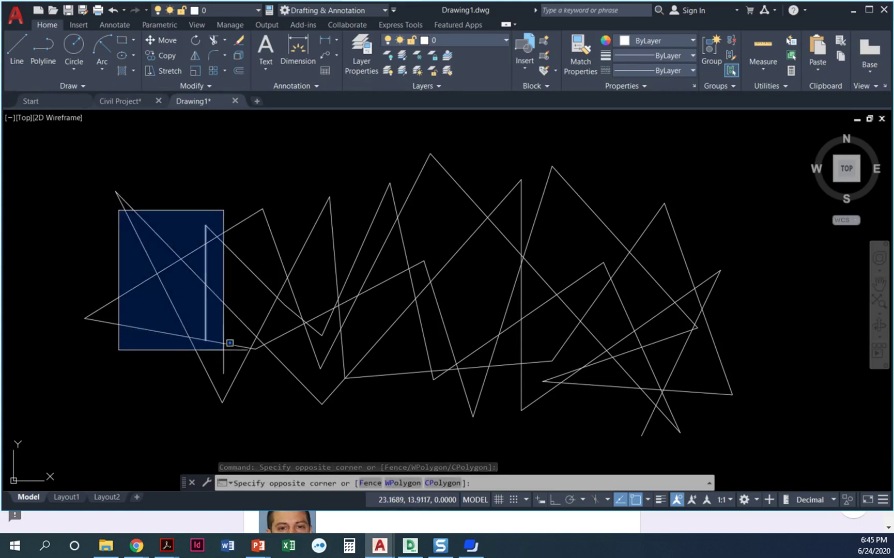
{"action": "left_click", "coordinate": [110, 225]}
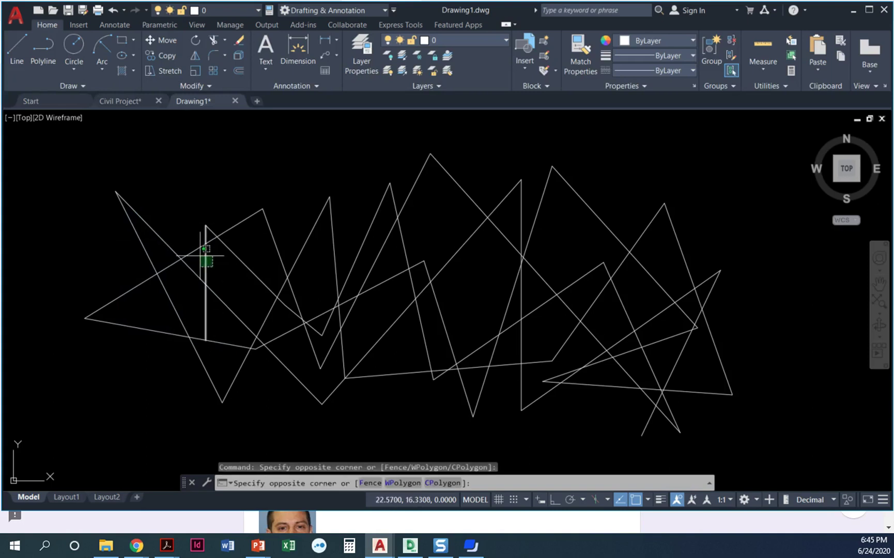
{"action": "left_click", "coordinate": [206, 259]}
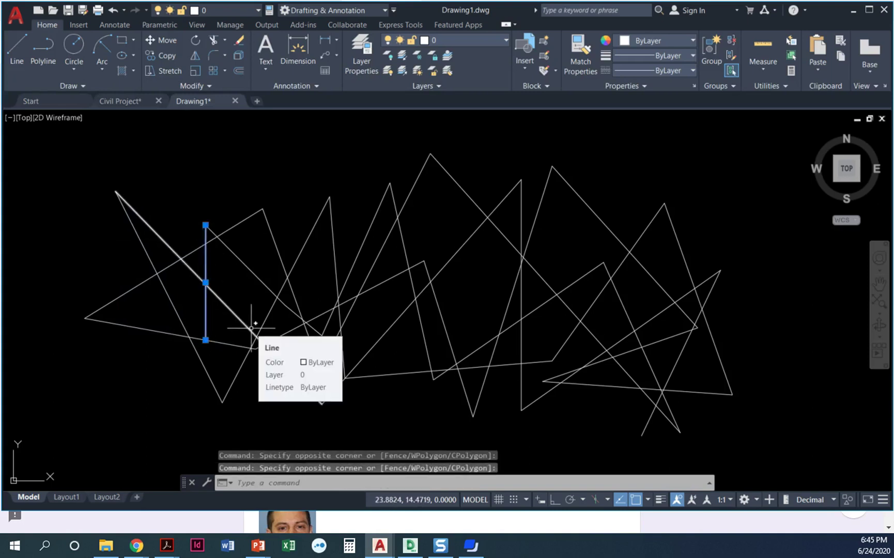
{"action": "key", "text": "Escape"}
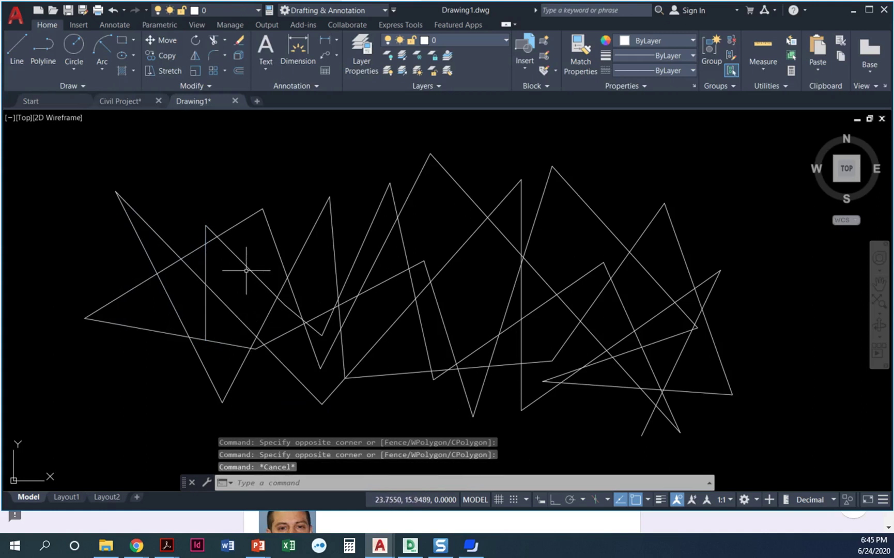
{"action": "left_click", "coordinate": [246, 269]}
{"action": "left_click", "coordinate": [206, 266]}
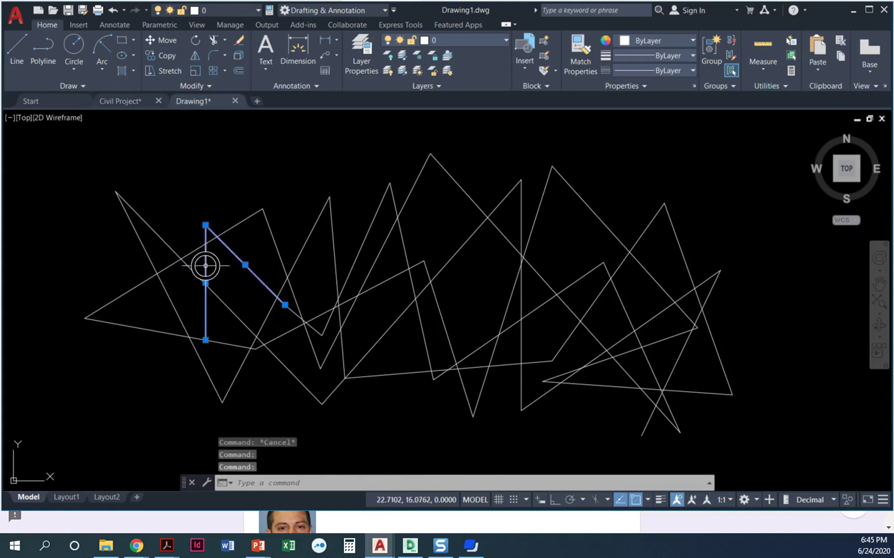
{"action": "left_click", "coordinate": [179, 260]}
{"action": "left_click", "coordinate": [186, 265]}
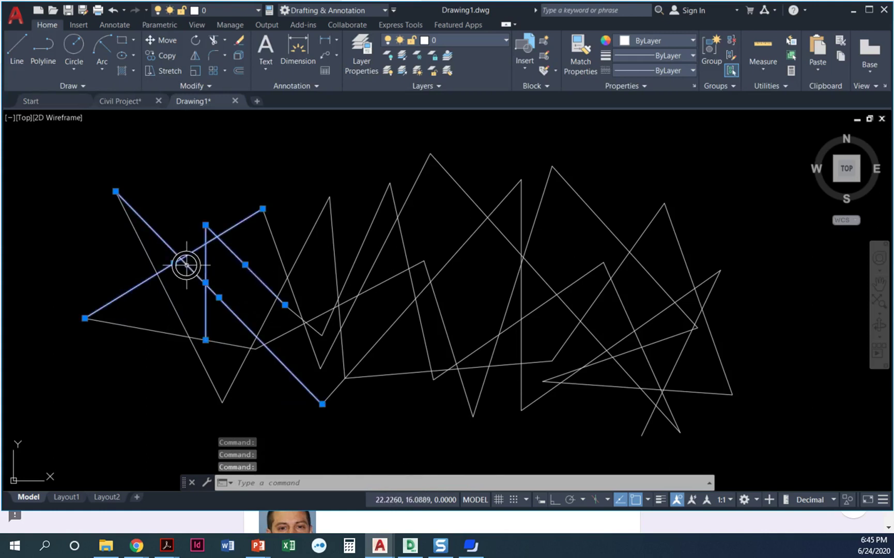
{"action": "left_click", "coordinate": [169, 292]}
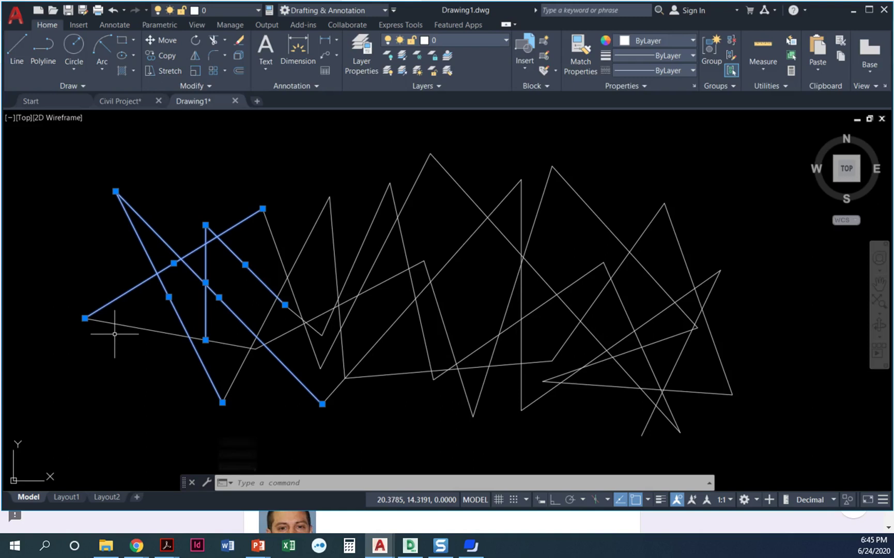
{"action": "key", "text": "Escape"}
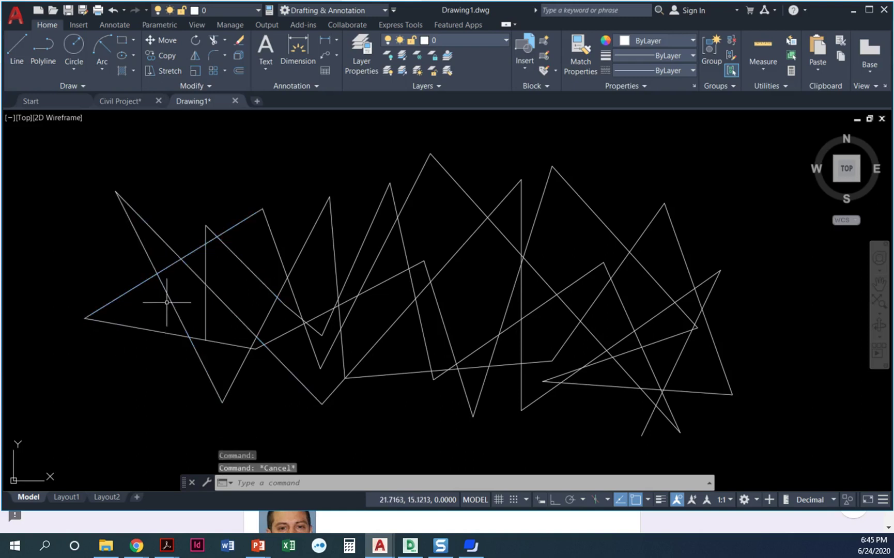
{"action": "mouse_move", "coordinate": [191, 244]}
{"action": "left_mouse_down"}
{"action": "mouse_move", "coordinate": [130, 286]}
{"action": "mouse_move", "coordinate": [136, 295]}
{"action": "left_mouse_up"}
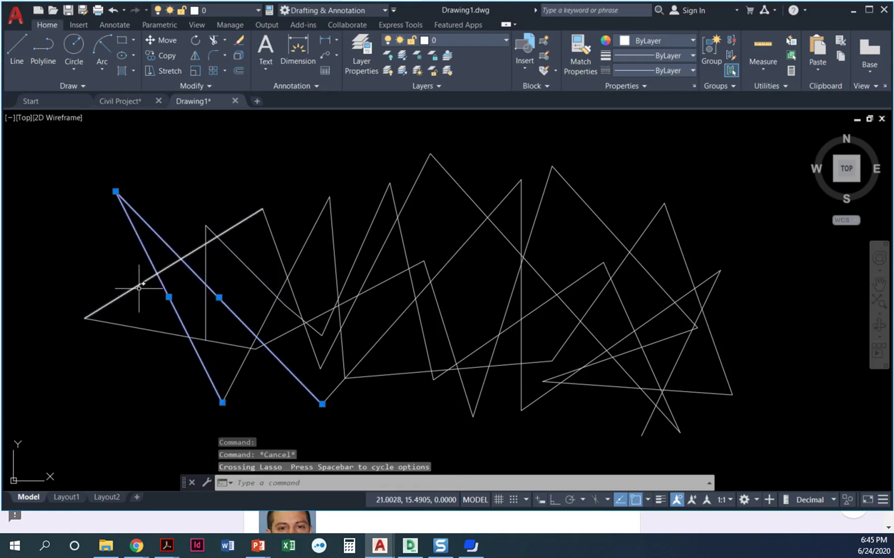
{"action": "left_click", "coordinate": [186, 240]}
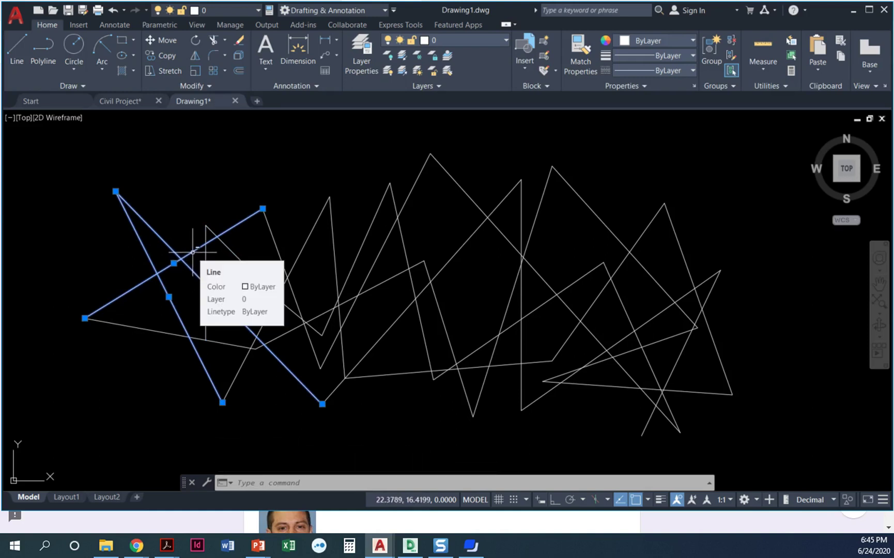
{"action": "left_click", "coordinate": [194, 252], "text": "shift"}
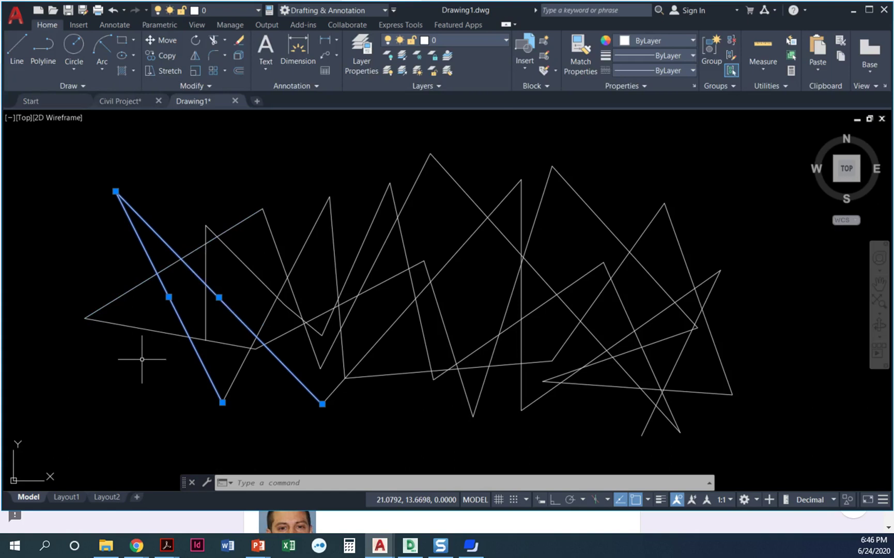
{"action": "key", "text": "Escape"}
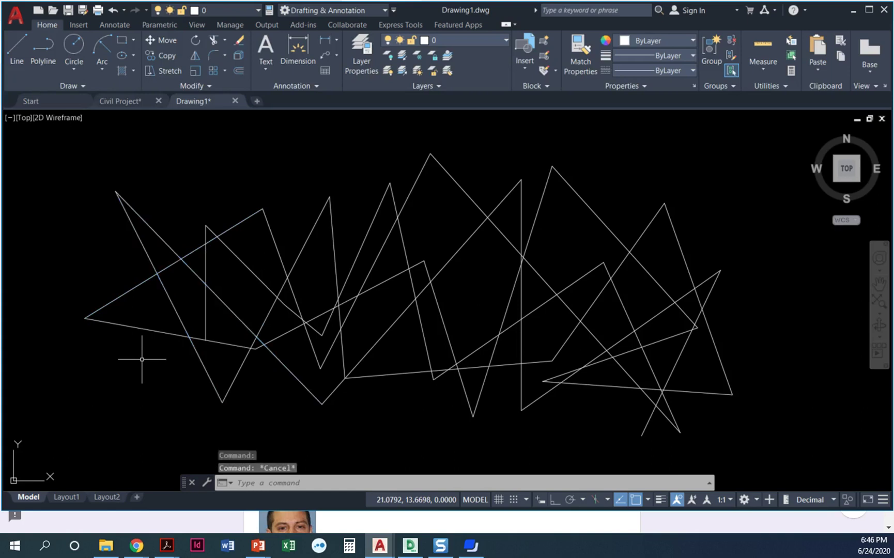